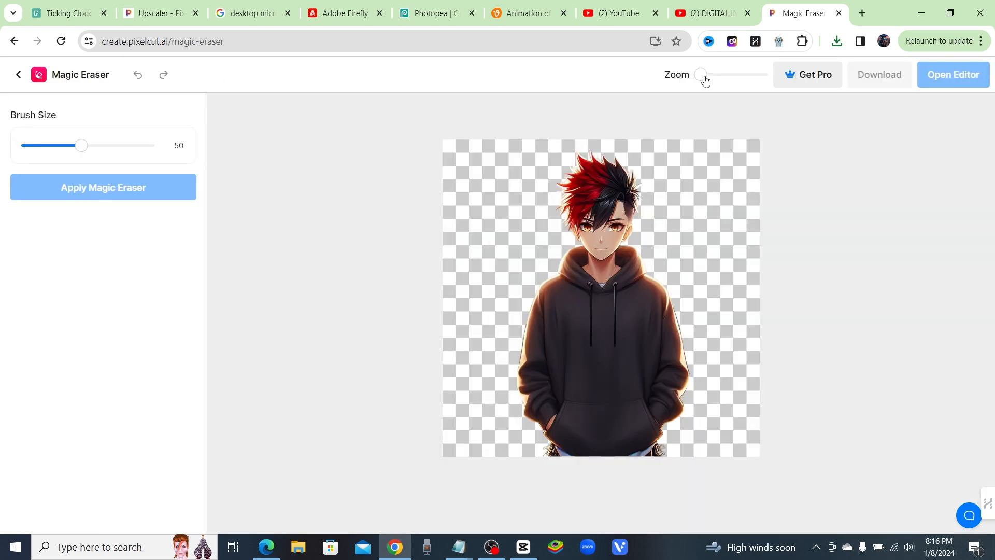
Erase the character's mouth with the Magic Eraser at brush size 12 and open the Upscaler tool.
left_click_drag(705, 79, 738, 88)
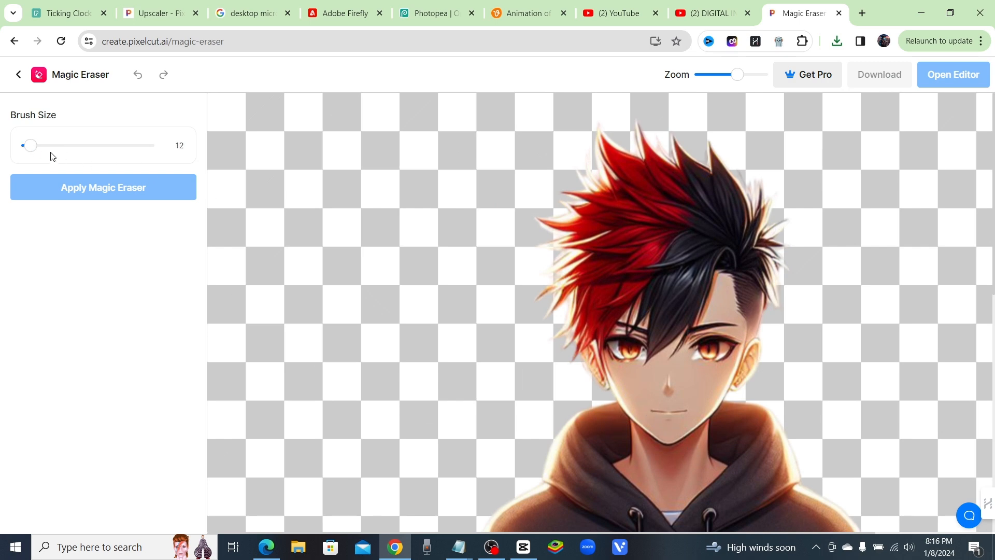
left_click_drag(648, 411, 667, 412)
left_click(126, 180)
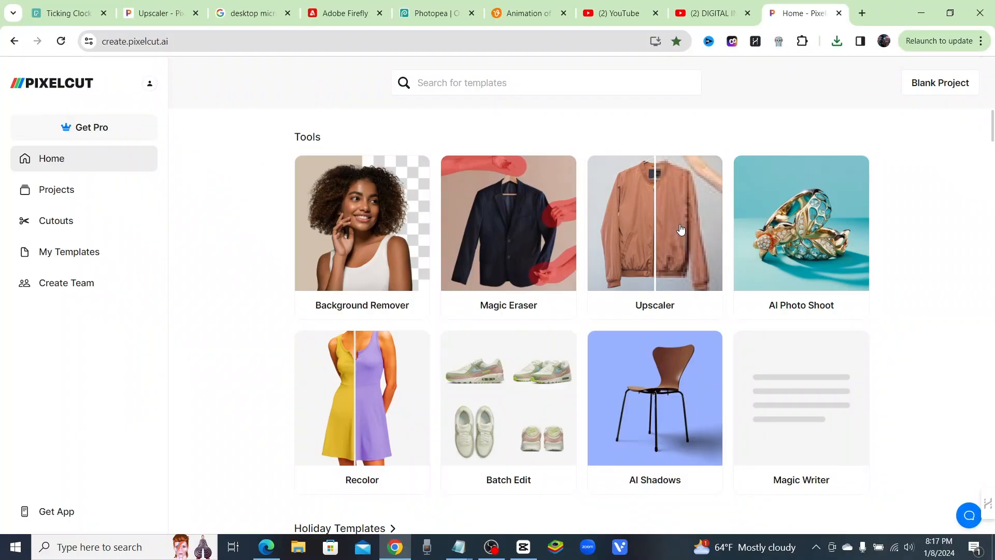
left_click(660, 236)
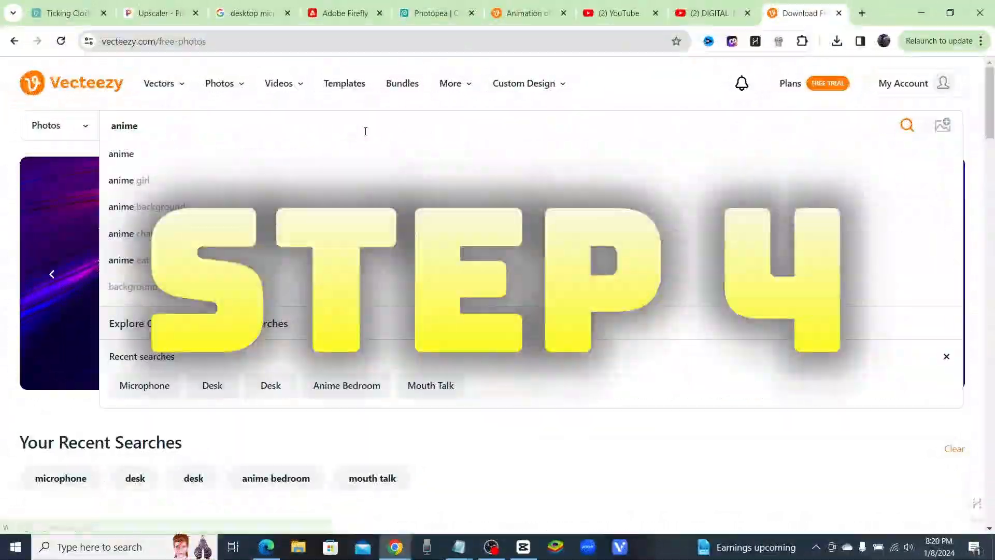
Search Vecteezy photos for "anime bedroom background" and browse the results for a free desk scene.
type("bedroom ")
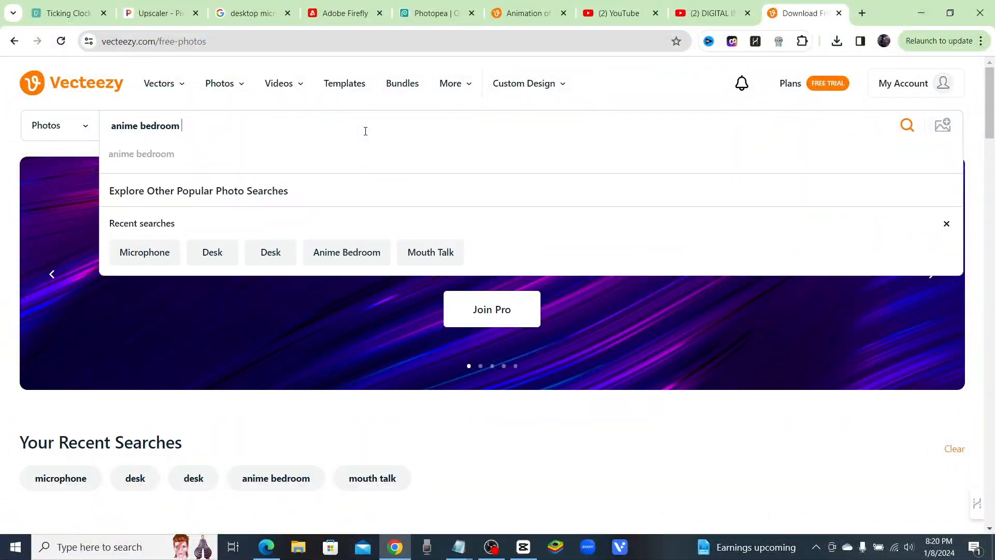
type("background")
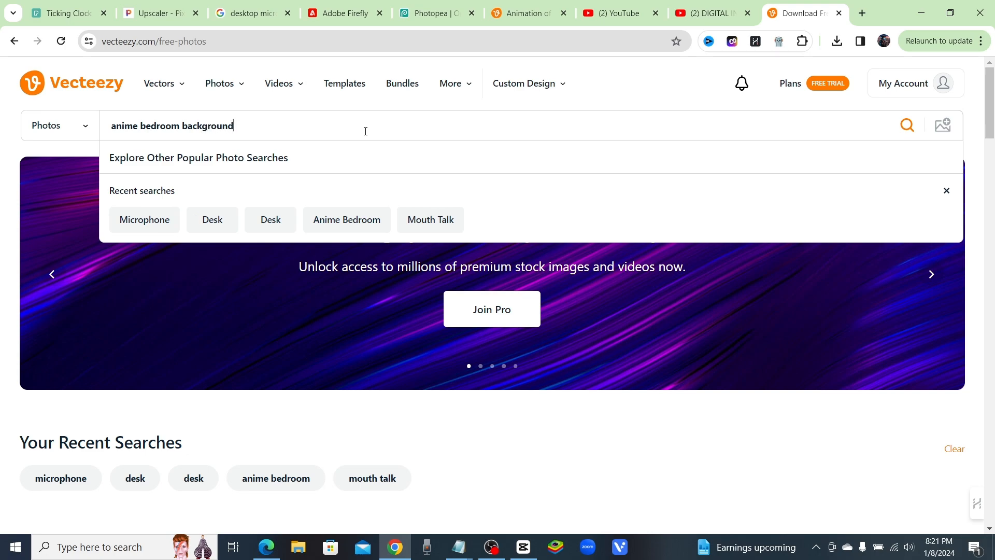
key("Return")
scroll(429, 220, "down", 5)
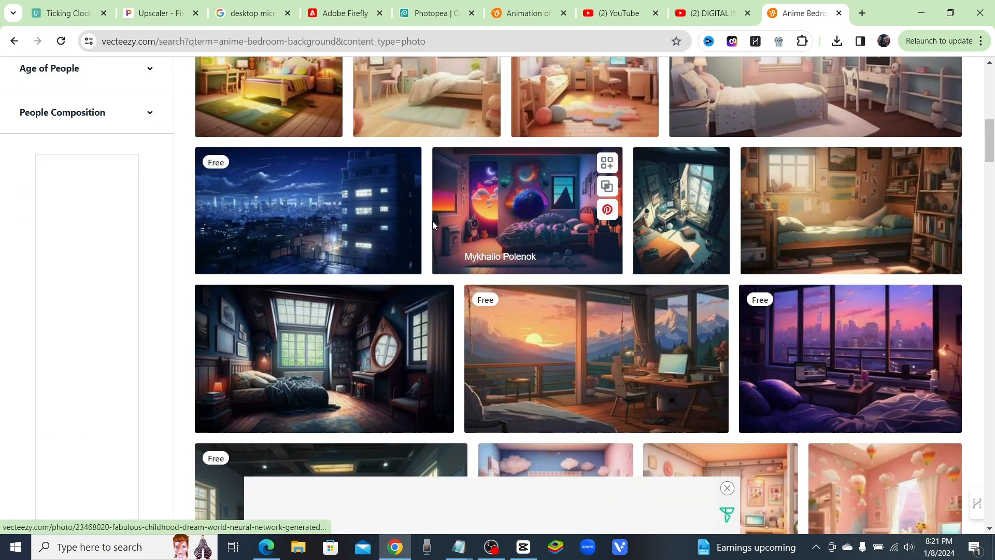
scroll(429, 220, "down", 20)
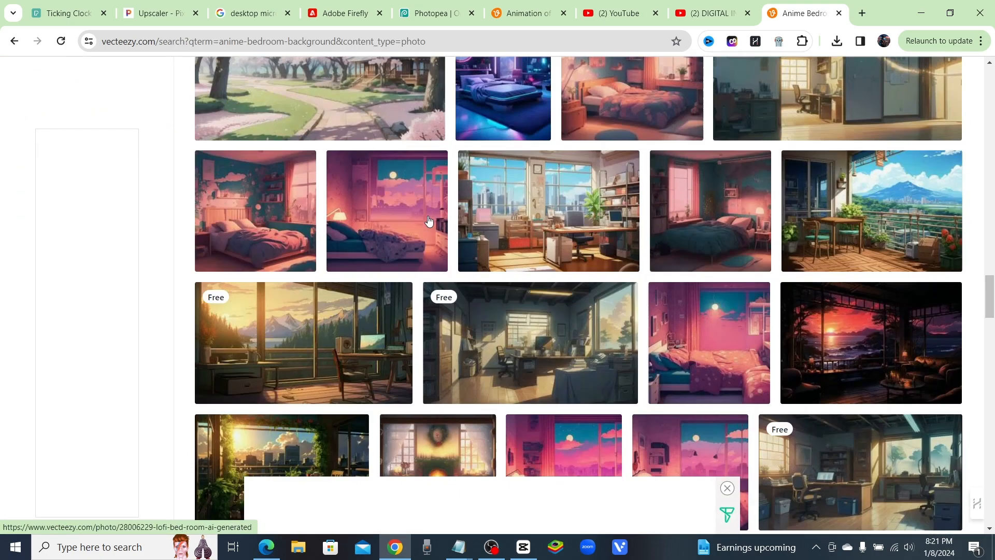
scroll(429, 220, "down", 15)
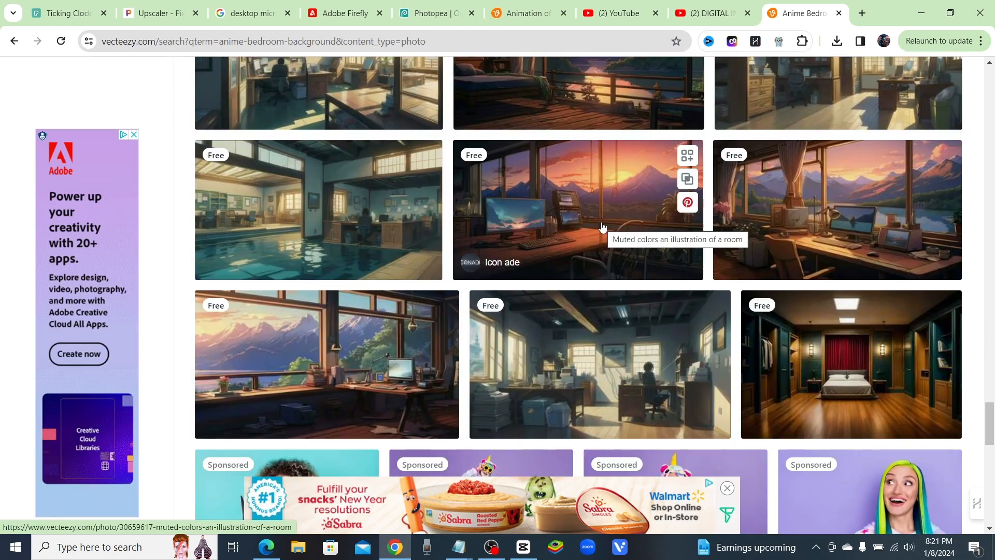
Download the free photo "Muted colors an illustration of a room" and open its attribution instructions.
left_click(602, 228)
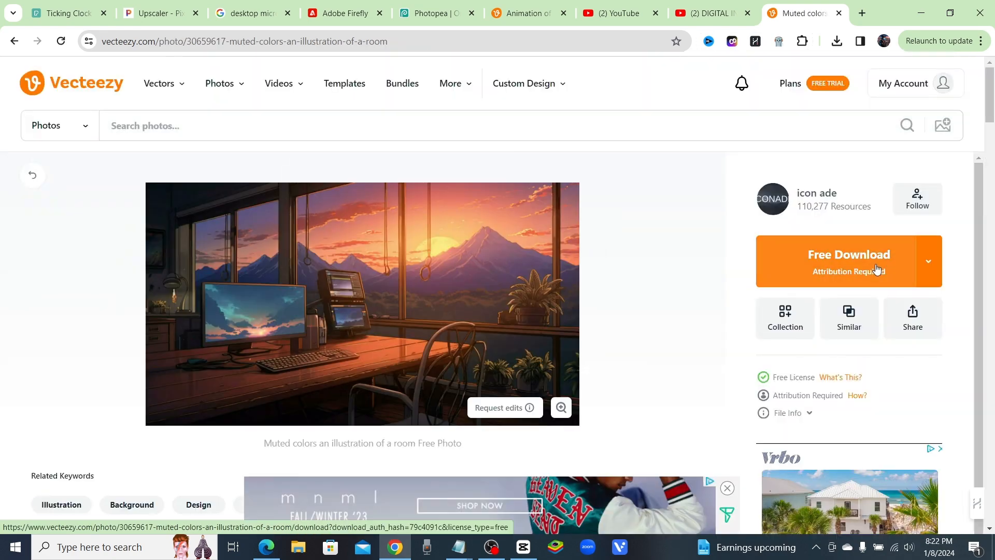
left_click(903, 264)
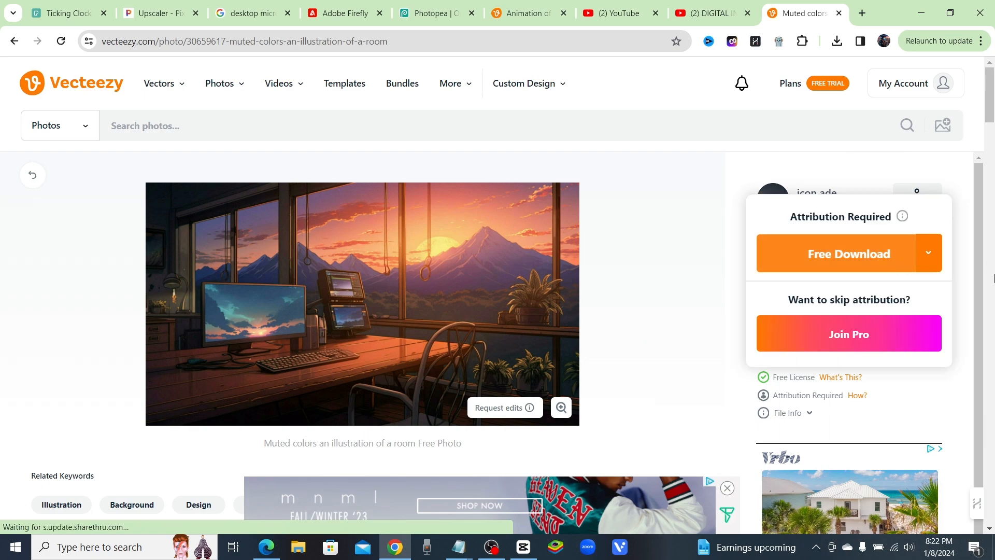
left_click(851, 261)
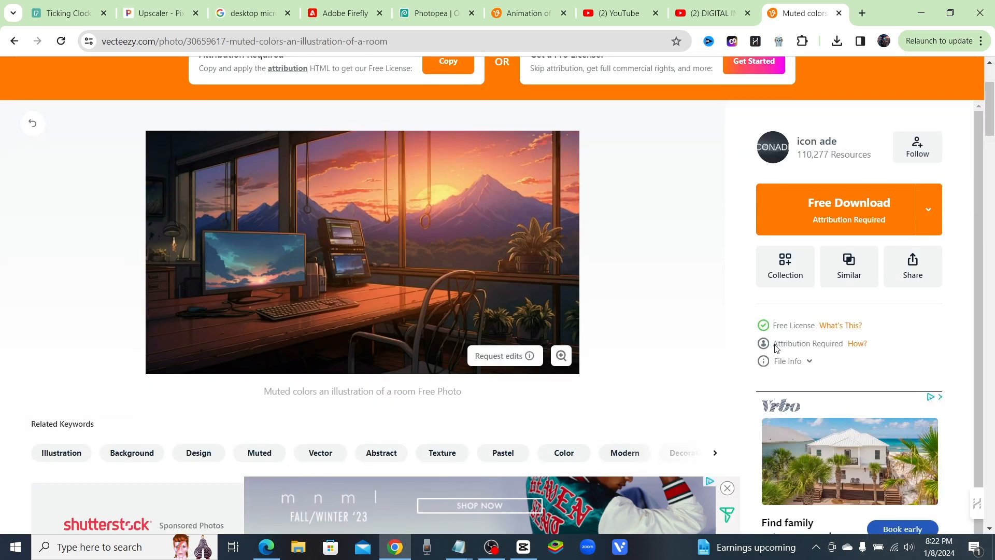
left_click(858, 344)
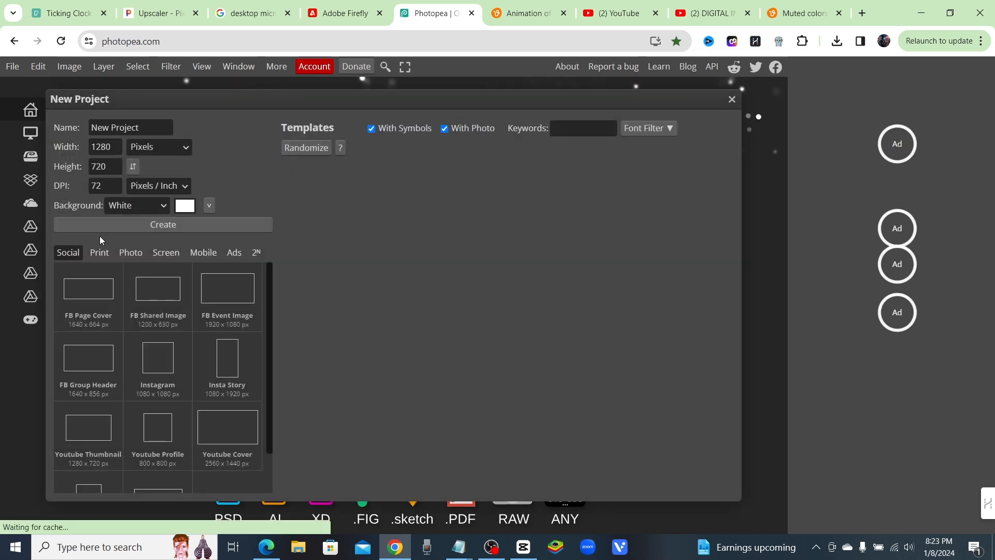
In Photopea, set up a new project with a transparent background and the 1920 x 1080 px FB Event Image preset.
left_click(114, 189)
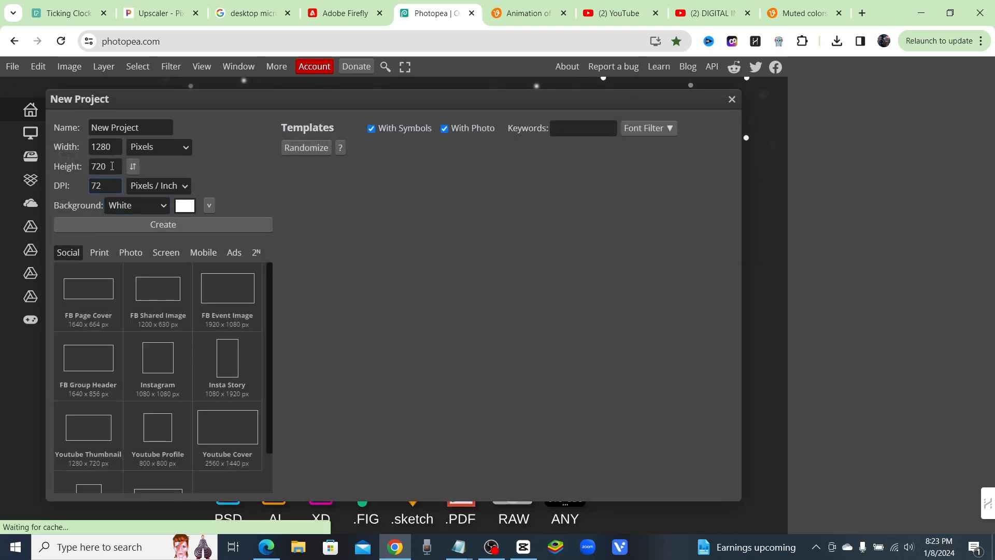
left_click(141, 206)
left_click(158, 244)
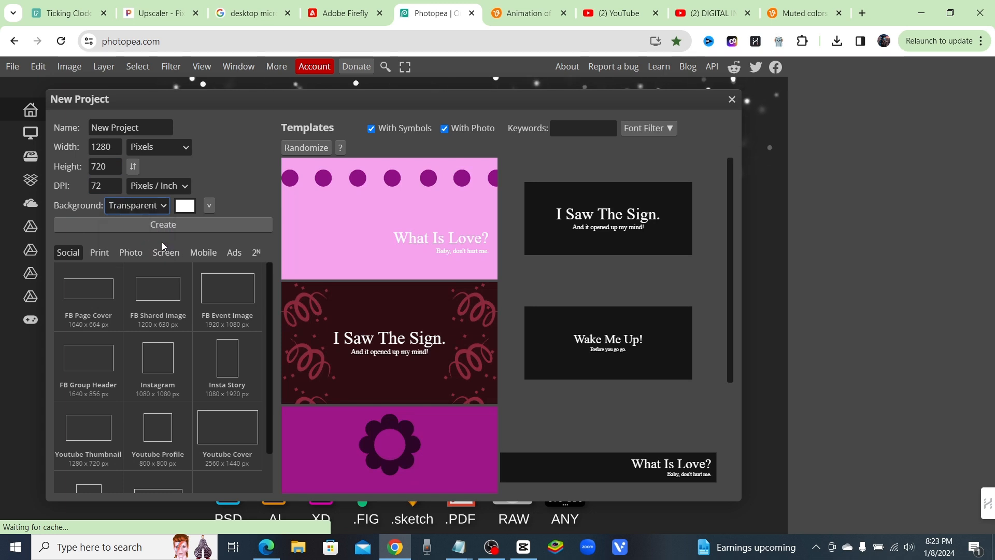
left_click(230, 306)
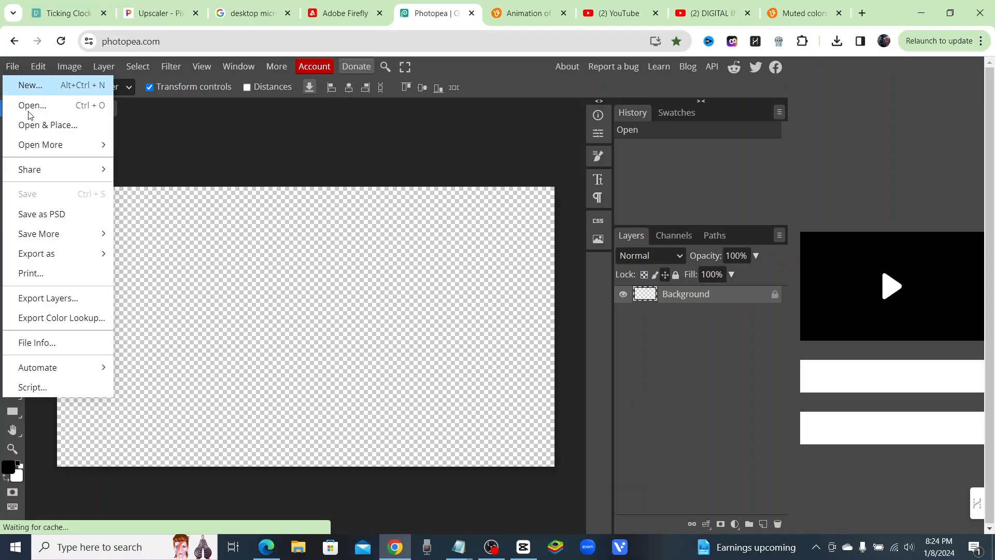
Place the perfect background image into the project and enlarge it to about 39.2% so it covers the canvas.
left_click(24, 125)
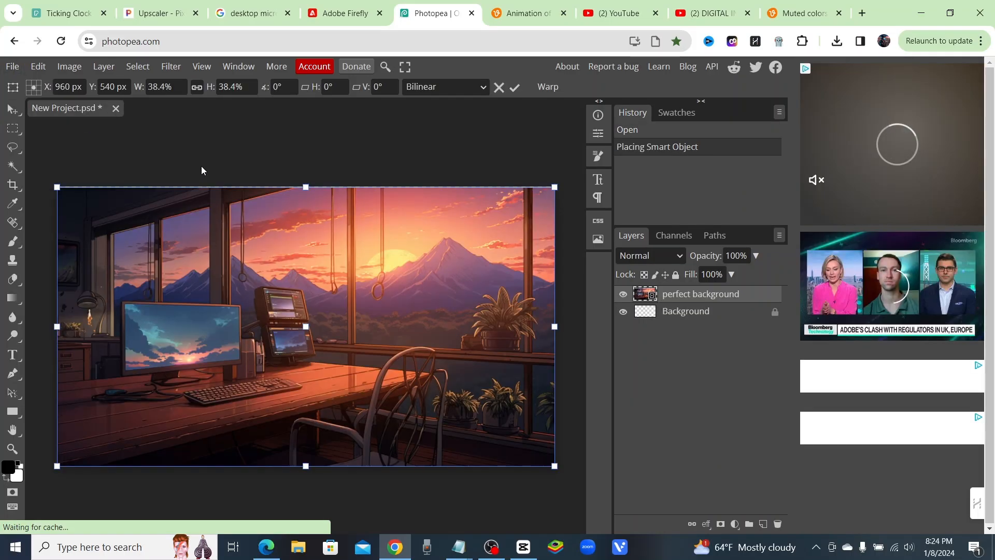
left_click_drag(56, 188, 52, 171)
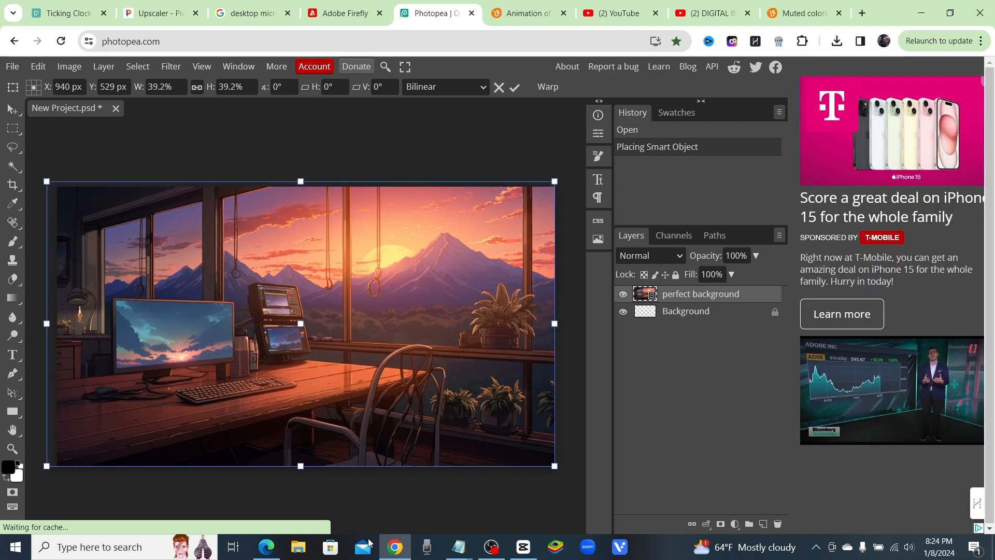
Place the perfect5 character over the room, scale it down near the canvas centre with the whole head visible, and open the export formats.
left_click(9, 66)
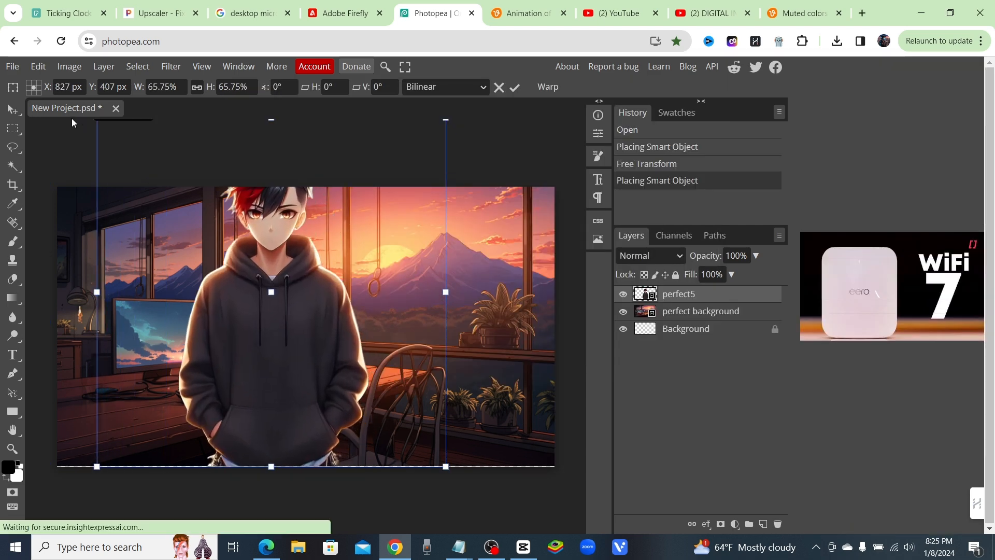
left_click_drag(74, 123, 74, 115)
left_click_drag(316, 313, 325, 337)
left_click_drag(279, 270, 347, 297)
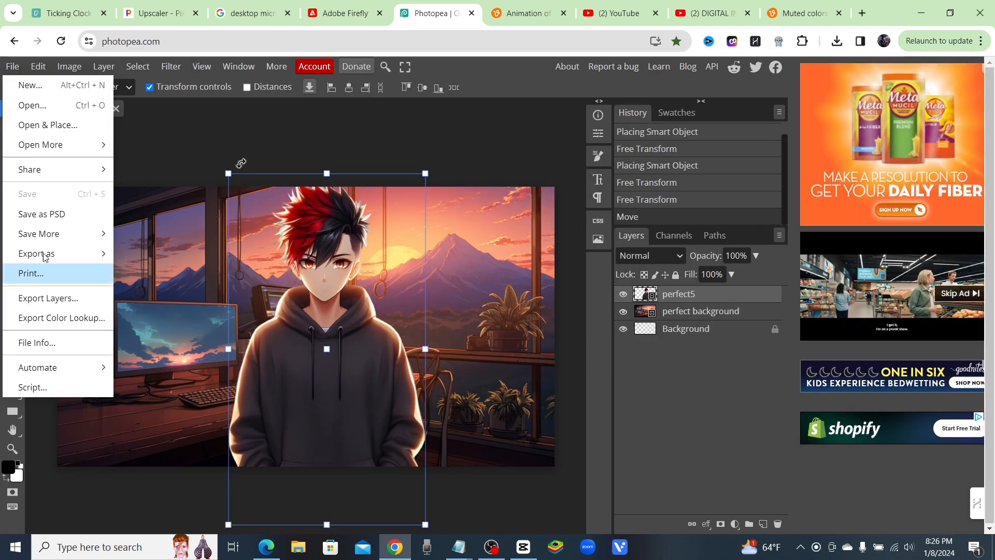
mouse_move(62, 251)
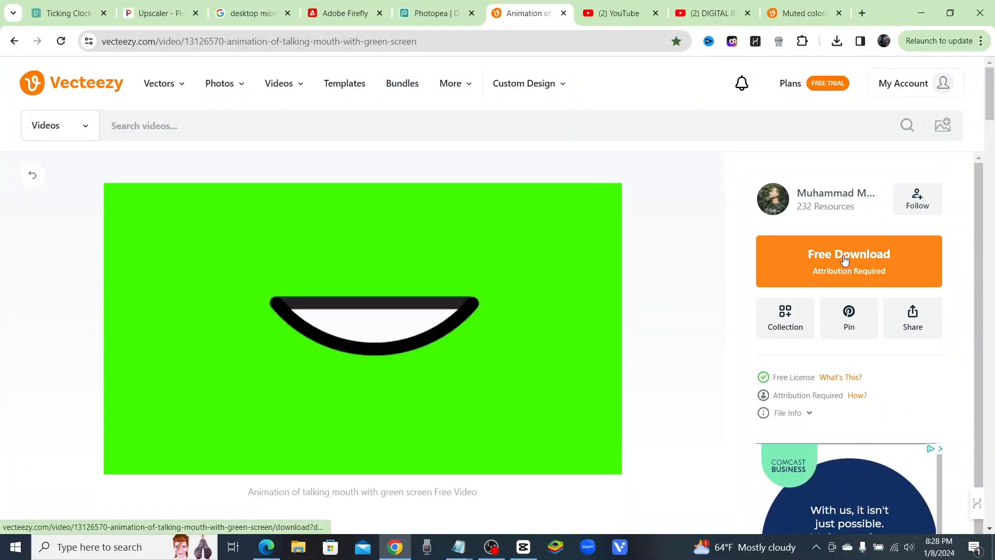
Download the free Vecteezy video "Animation of talking mouth with green screen" and copy its attribution code.
left_click(841, 265)
left_click(842, 256)
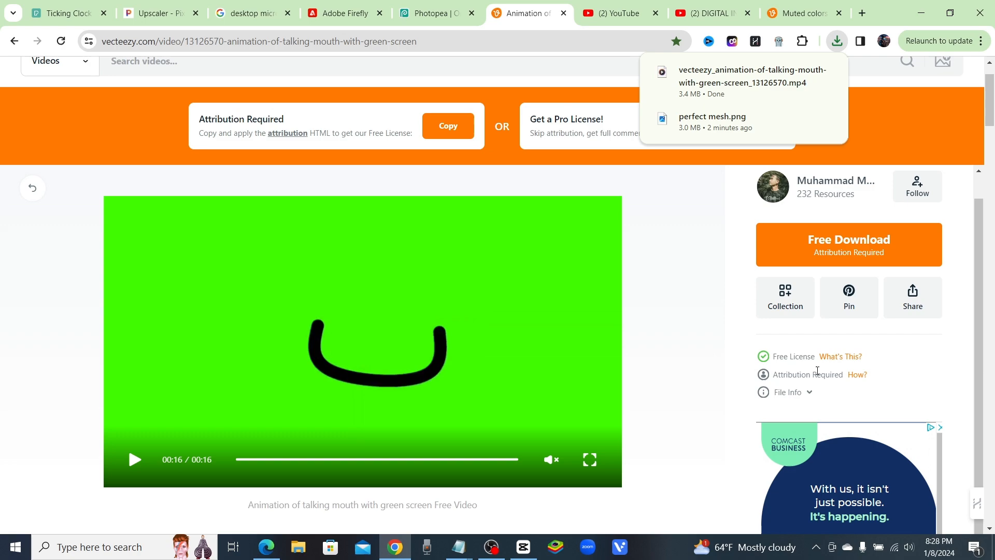
left_click(870, 376)
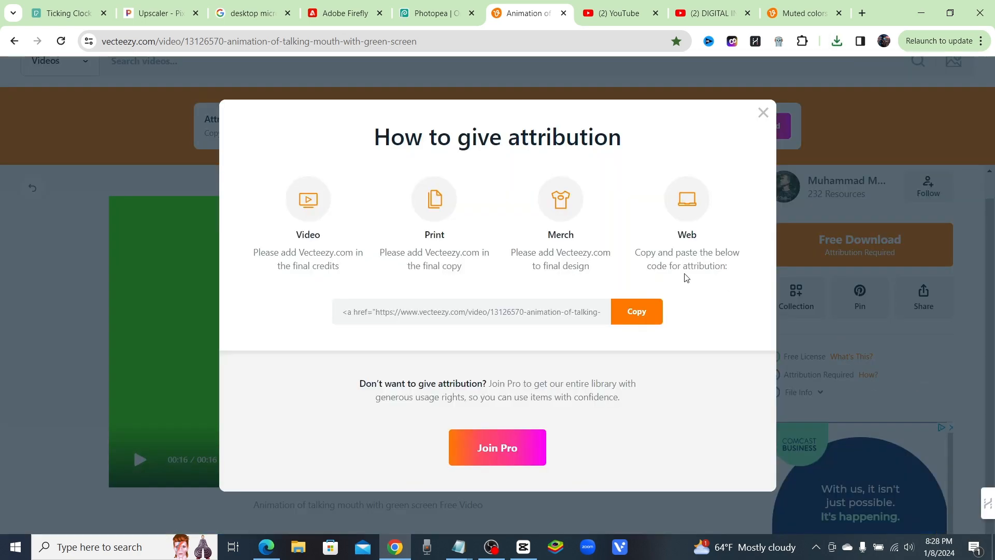
left_click(638, 312)
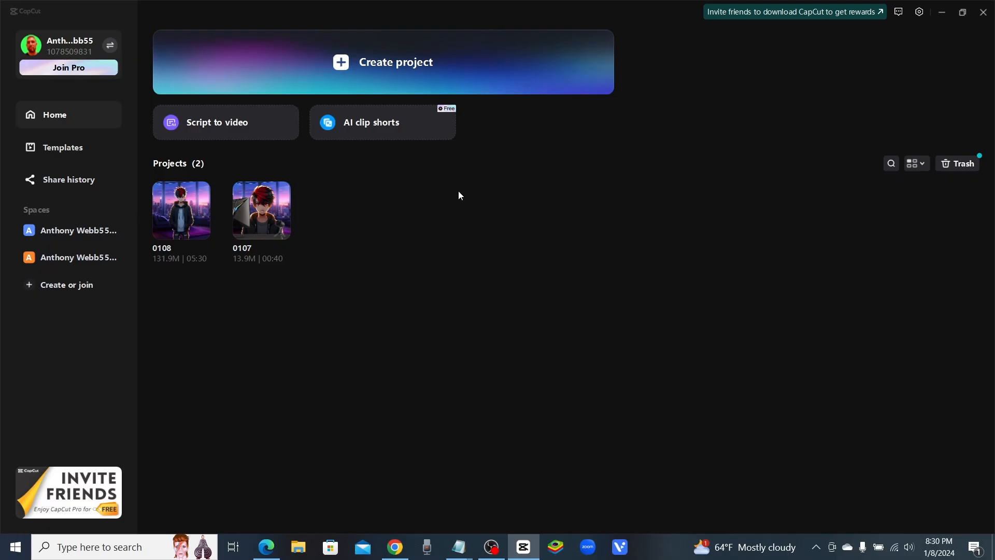
Create a CapCut project and import perfect mesh from Downloads and the green-screen talking mouth video from Desktop.
left_click(421, 80)
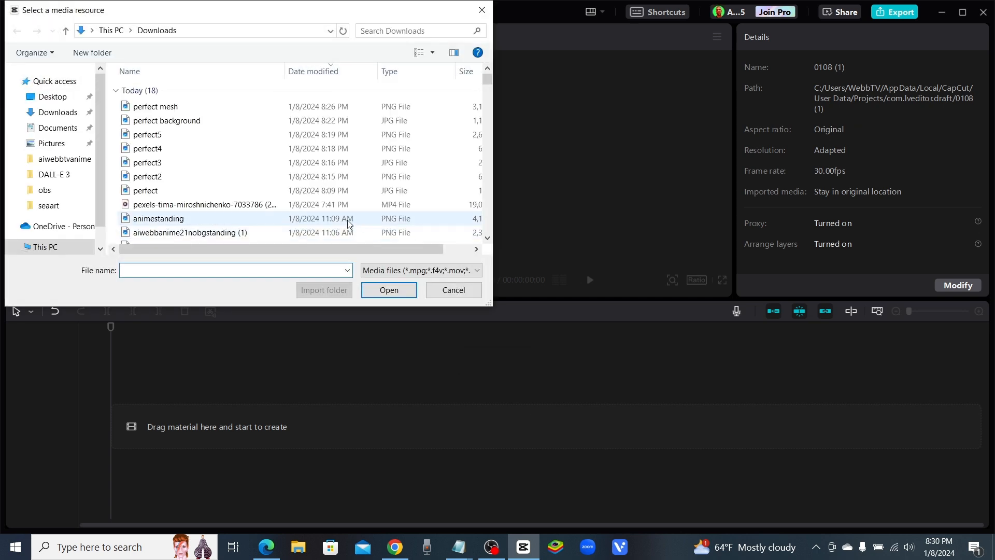
left_click(183, 110)
left_click(386, 292)
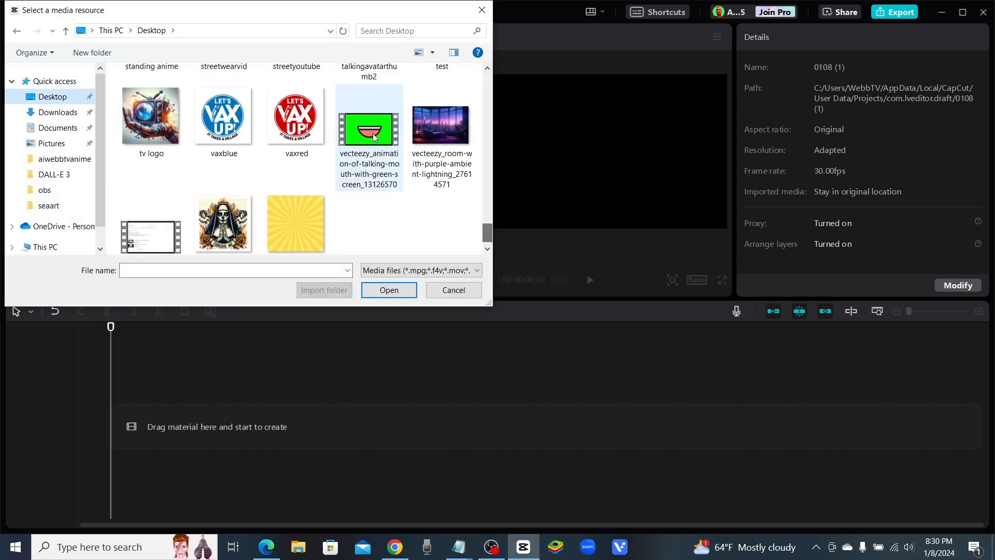
left_click(373, 134)
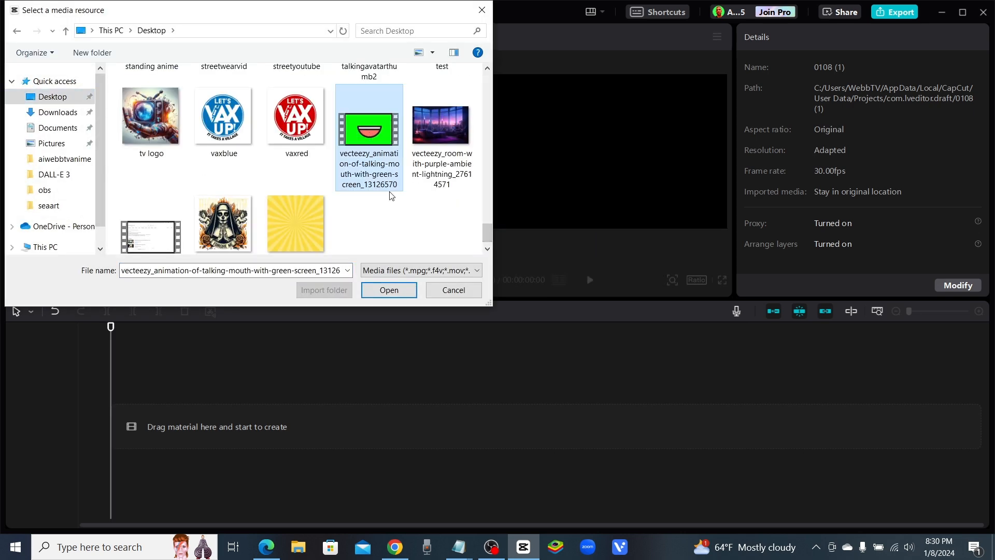
left_click(395, 290)
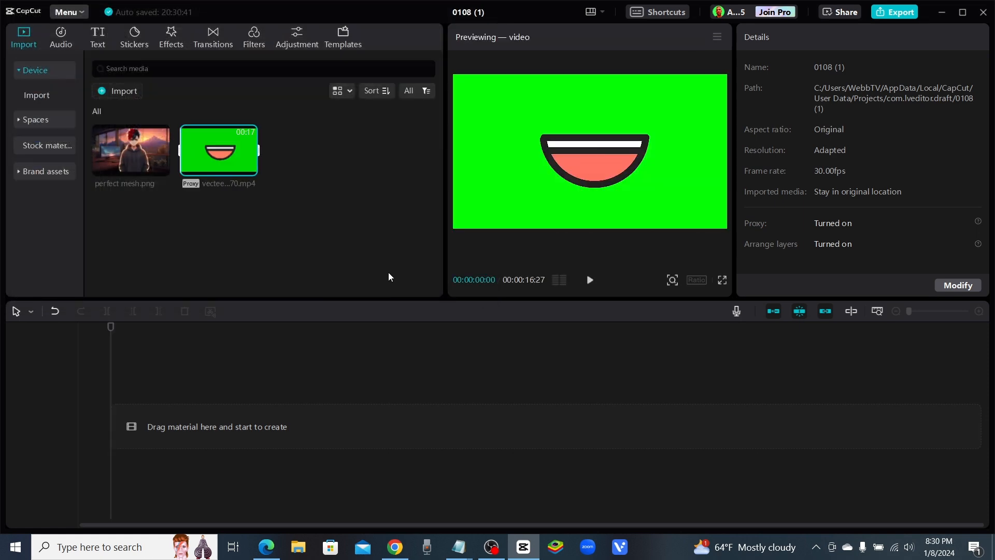
Add perfect mesh to the start of the timeline and stack the talking mouth video on a track above it.
left_click_drag(155, 166, 139, 422)
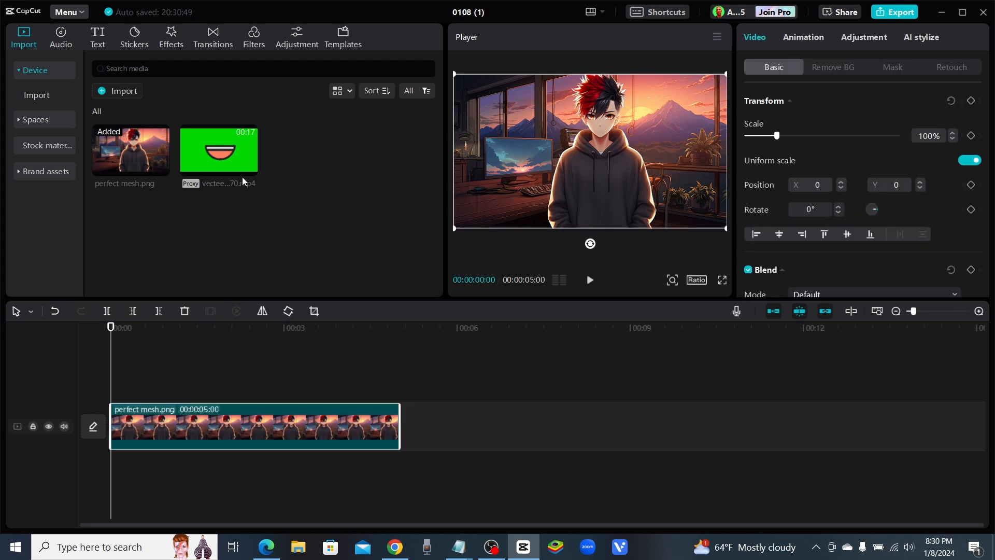
left_click_drag(234, 159, 111, 387)
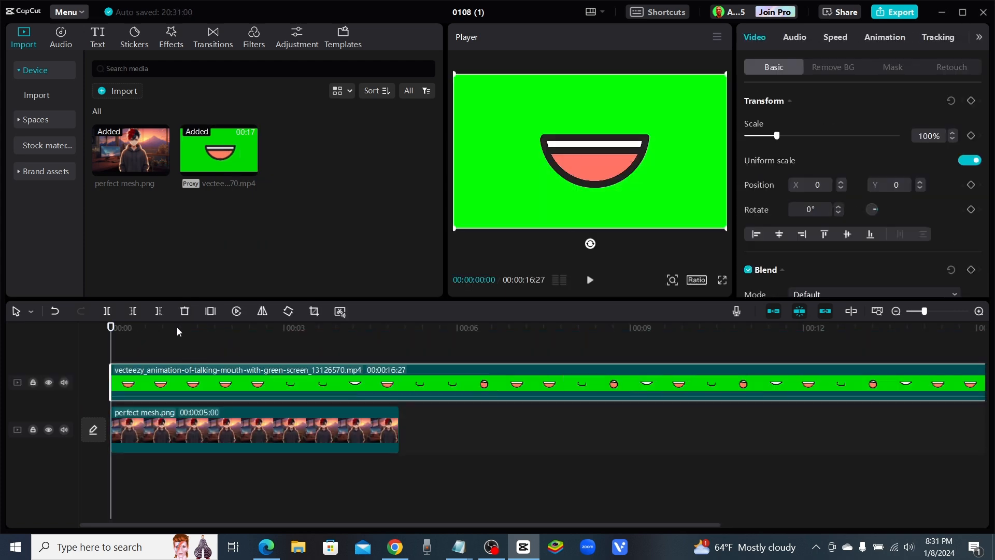
Remove the mouth clip's green background with a chroma key sampled from the green, at intensity 91.
left_click(839, 68)
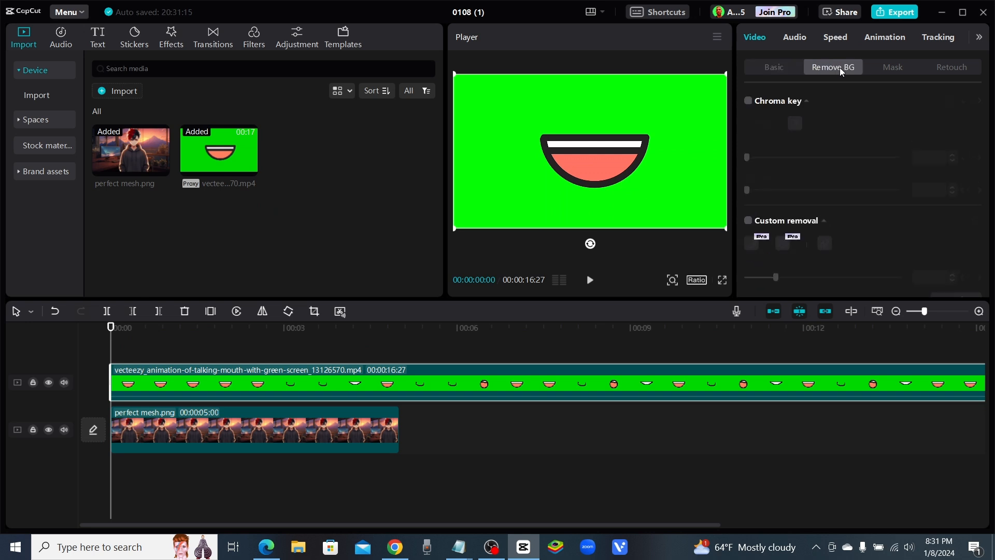
left_click(749, 101)
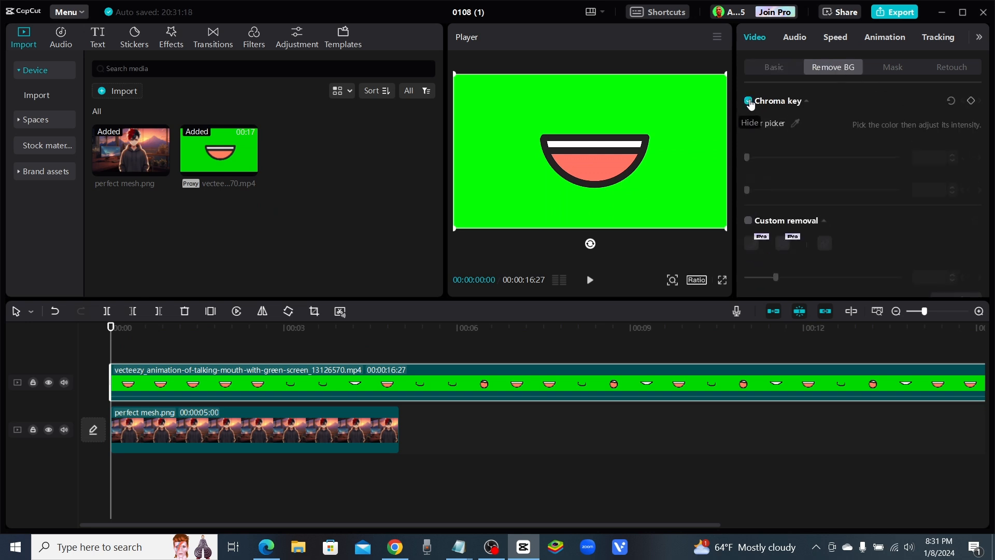
left_click(796, 127)
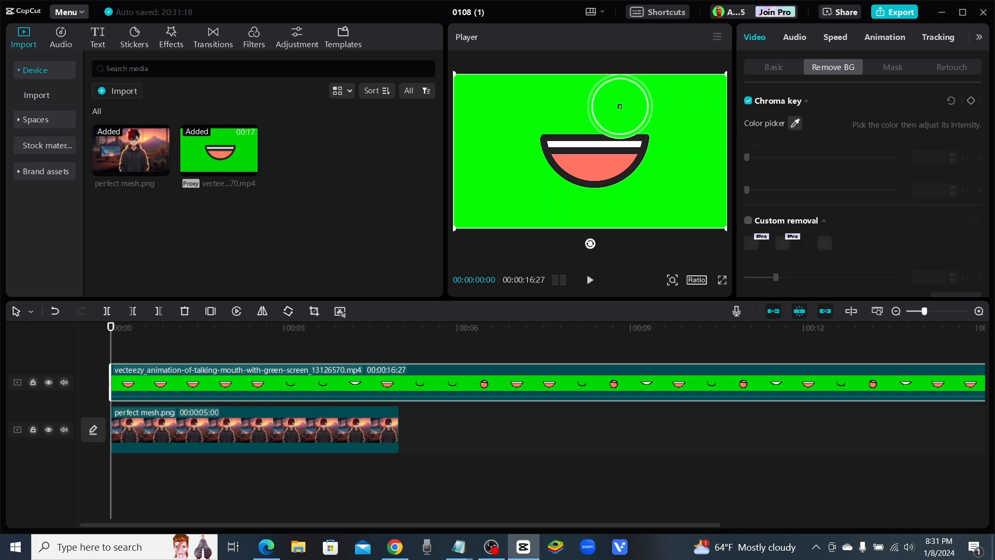
left_click(621, 109)
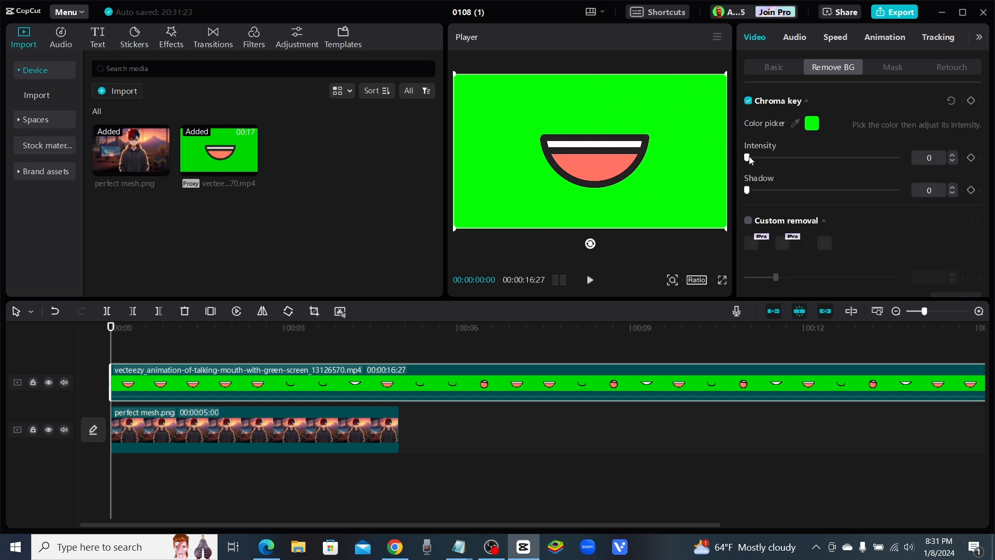
left_click_drag(755, 161, 792, 165)
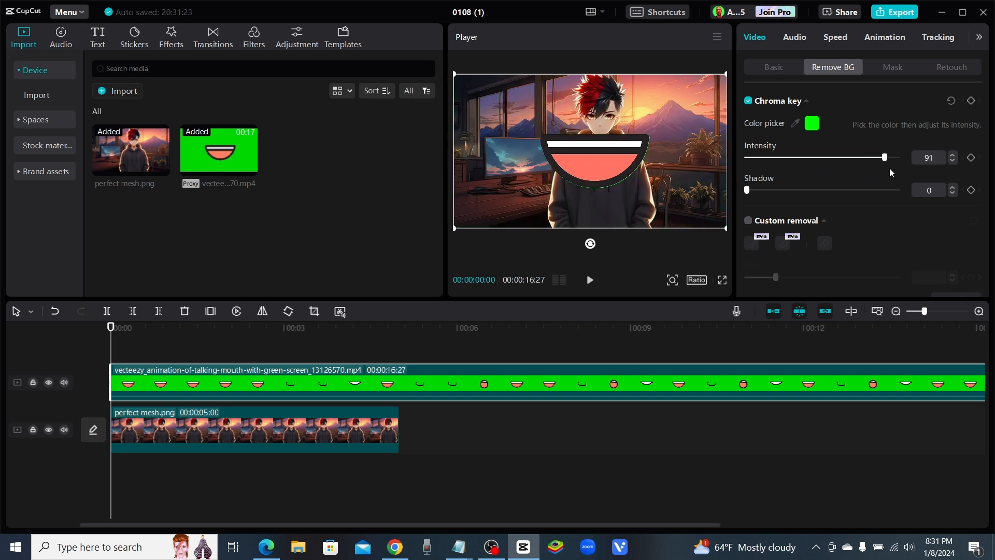
Shrink the animated mouth and position it on the lower face where the character's mouth belongs.
left_click_drag(459, 76, 571, 140)
left_click(672, 280)
left_click_drag(648, 301, 689, 302)
left_click_drag(596, 161, 628, 96)
left_click(673, 281)
left_click_drag(689, 302, 661, 302)
left_click_drag(637, 138, 595, 110)
Play back the mouth animation, return the playhead to the start, and preview it again with the full frame in view.
left_click(590, 282)
left_click(251, 345)
left_click_drag(251, 327, 110, 328)
left_click(672, 280)
left_click_drag(661, 302, 648, 302)
left_click(589, 281)
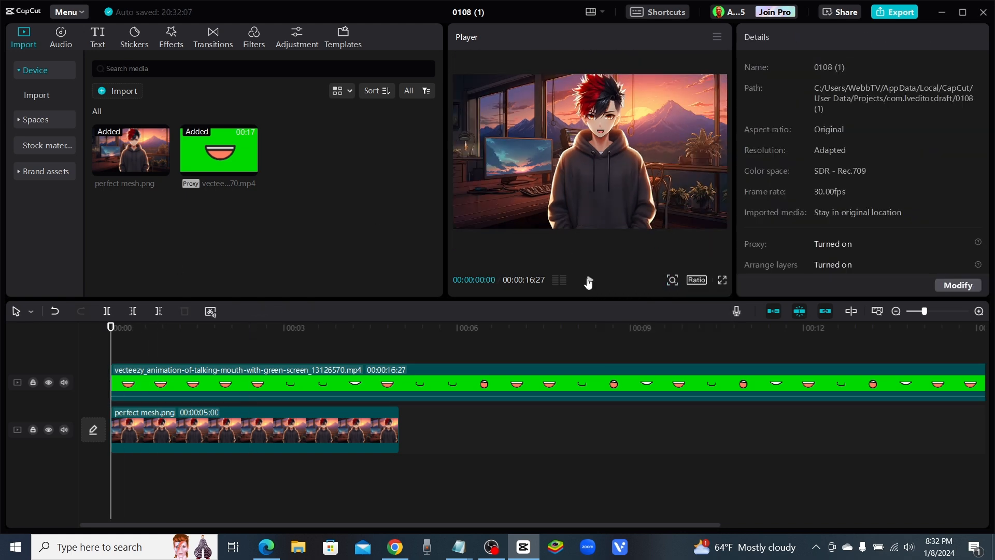
Preview the mouth animation, and add a default text clip at the timeline start beginning "hey guys make sure you subscribe for more free".
left_click(589, 281)
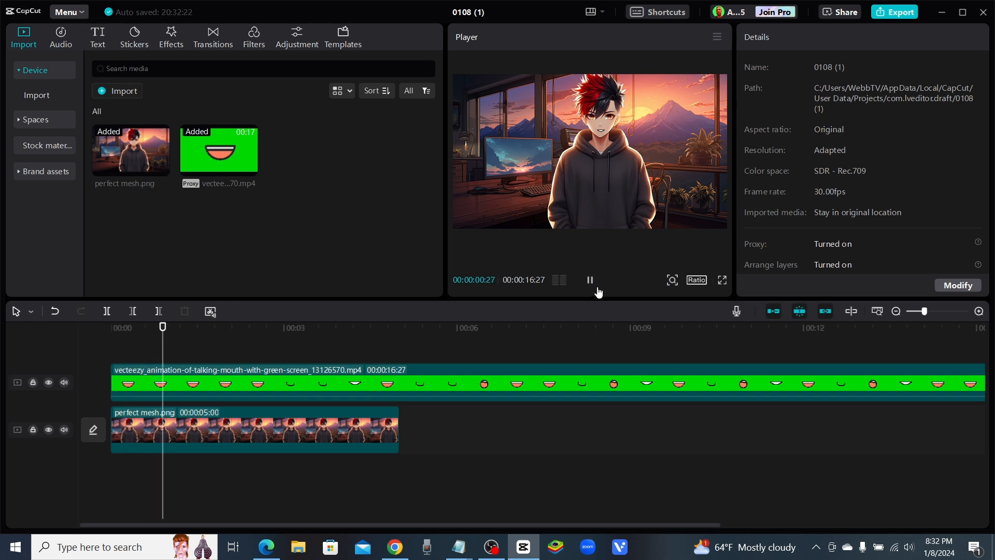
left_click(590, 280)
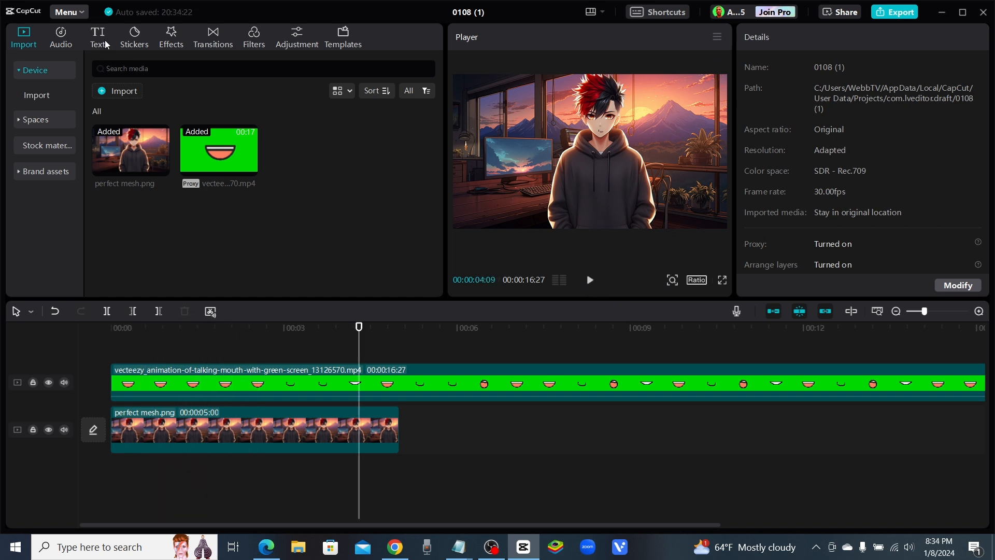
left_click(99, 37)
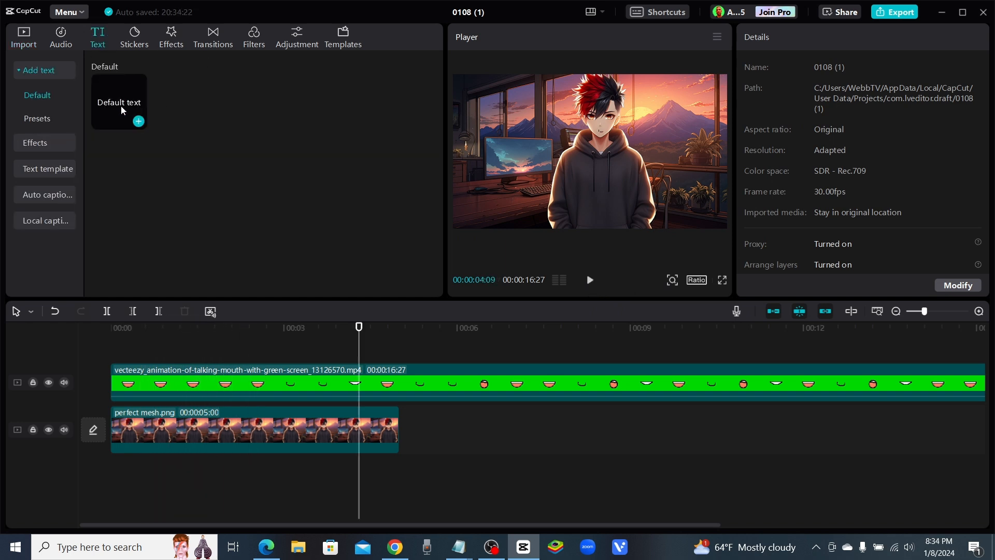
left_click_drag(127, 105, 114, 355)
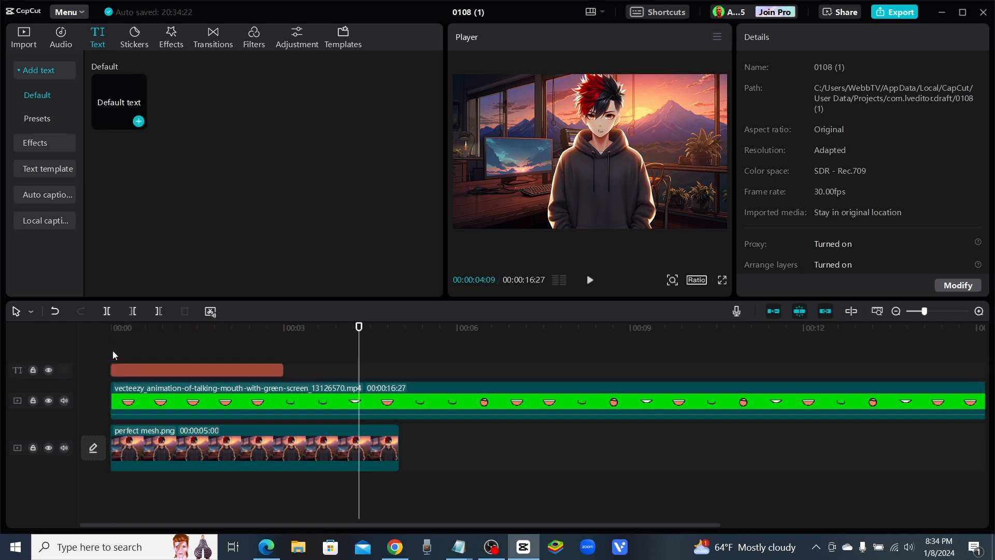
left_click(130, 327)
type("hey guys make sure you subscribe for more free A")
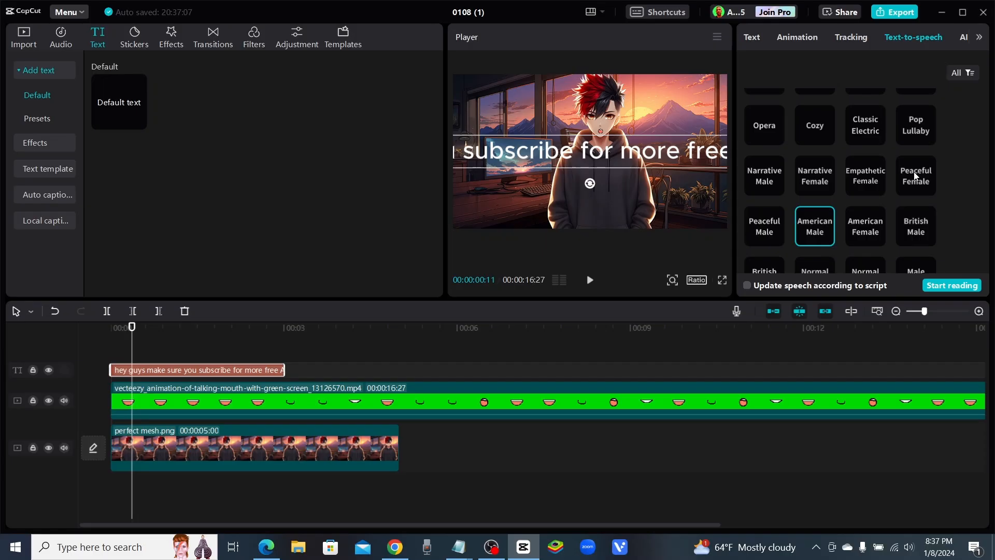
Generate text-to-speech audio from the text clip with the American Male voice and play it back.
scroll(942, 162, "up", 3)
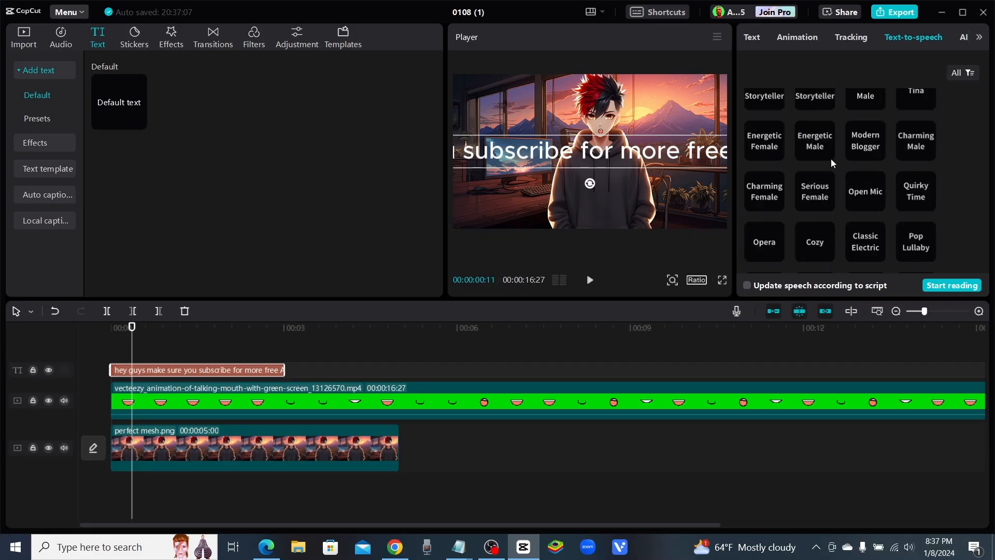
left_click(954, 286)
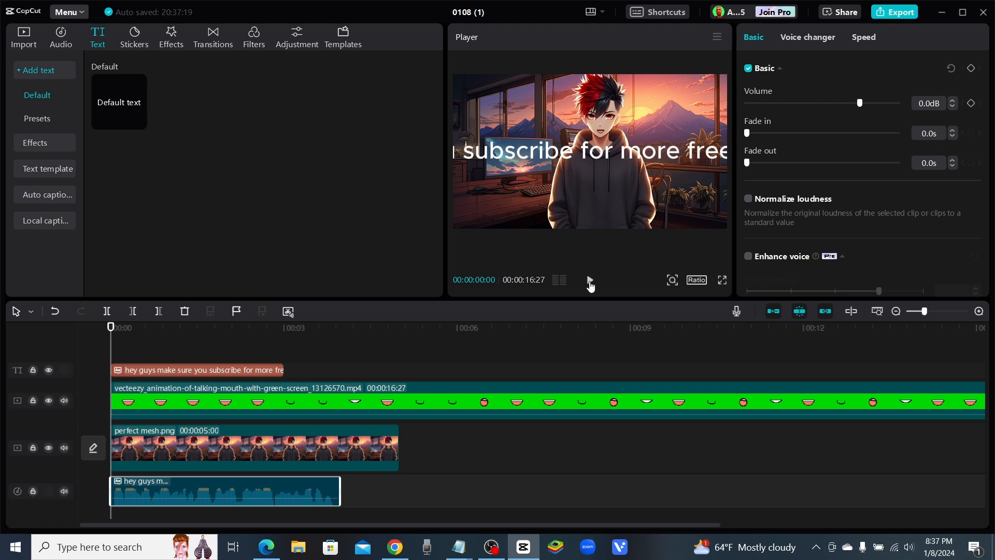
left_click(590, 279)
left_click(589, 283)
Delete the text clip and cut off the talking mouth video past the end of the perfect mesh image.
left_click_drag(281, 328, 399, 328)
right_click(177, 370)
left_click(224, 375)
left_click(342, 383)
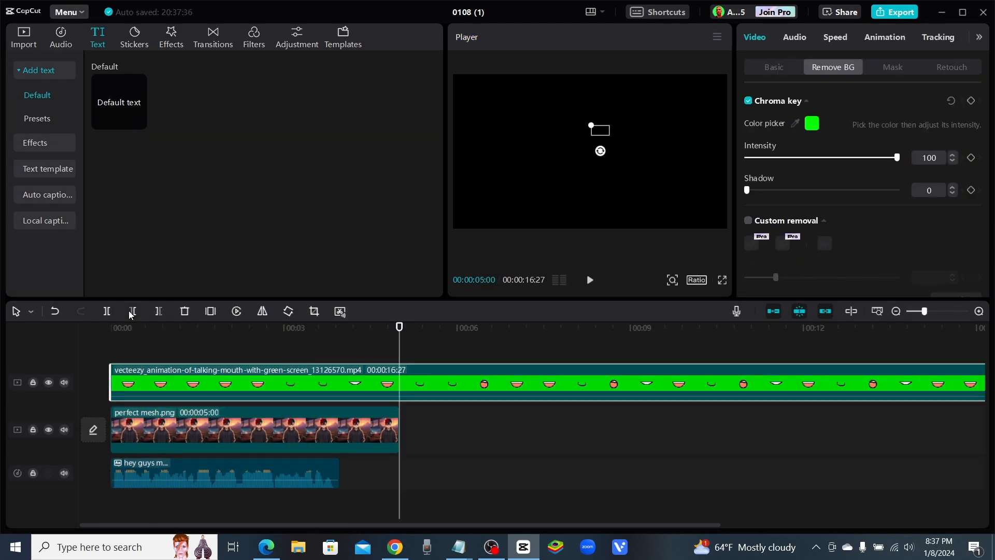
left_click(159, 311)
Trim the image and mouth clips to the speech audio's length, and shorten all three clips slightly to one common end point.
left_click_drag(399, 430, 340, 431)
left_click_drag(400, 391, 340, 394)
left_click_drag(337, 329, 334, 330)
left_click_drag(338, 473, 334, 473)
left_click_drag(340, 424, 334, 424)
left_click_drag(340, 379, 335, 378)
left_click_drag(334, 327, 110, 328)
left_click(325, 351)
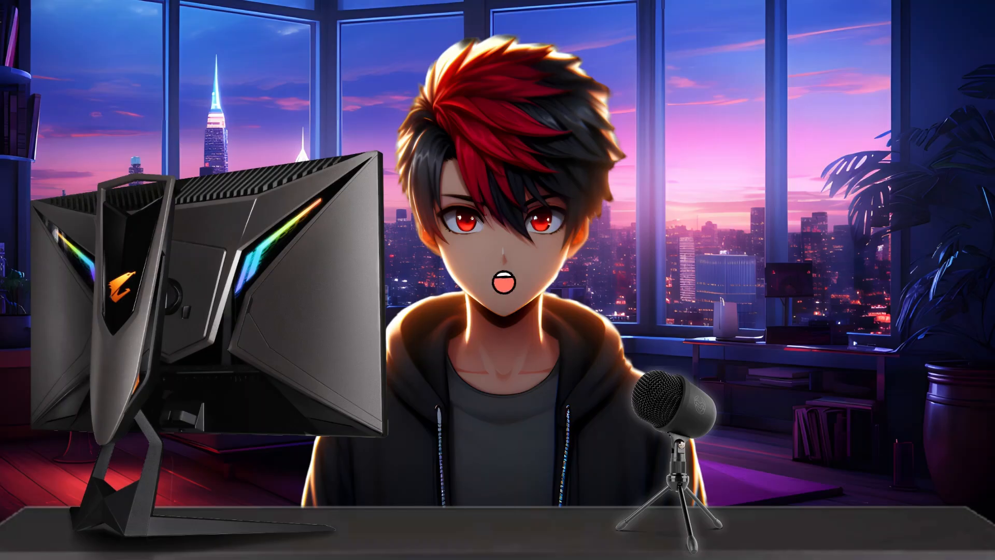